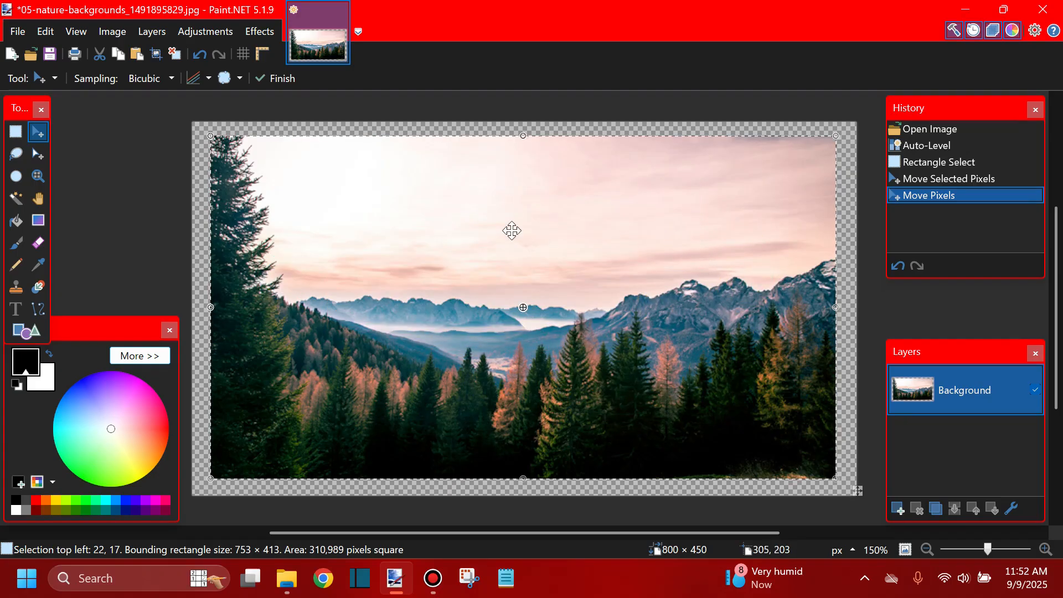
- Apply the Auto-Level adjustment to the selected landscape area and convert it to black and white
left_click(227, 34)
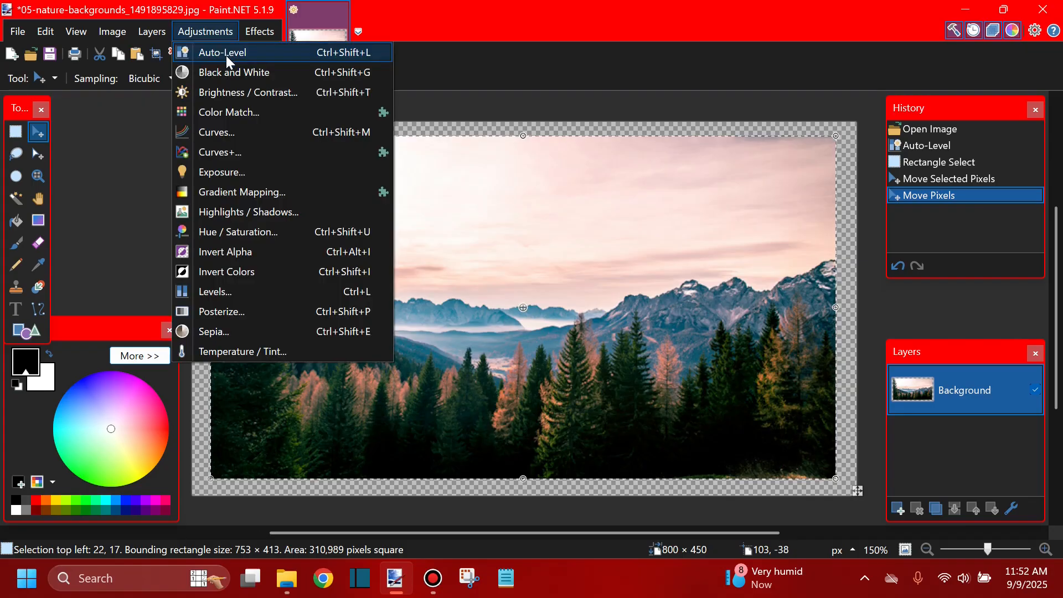
left_click(225, 54)
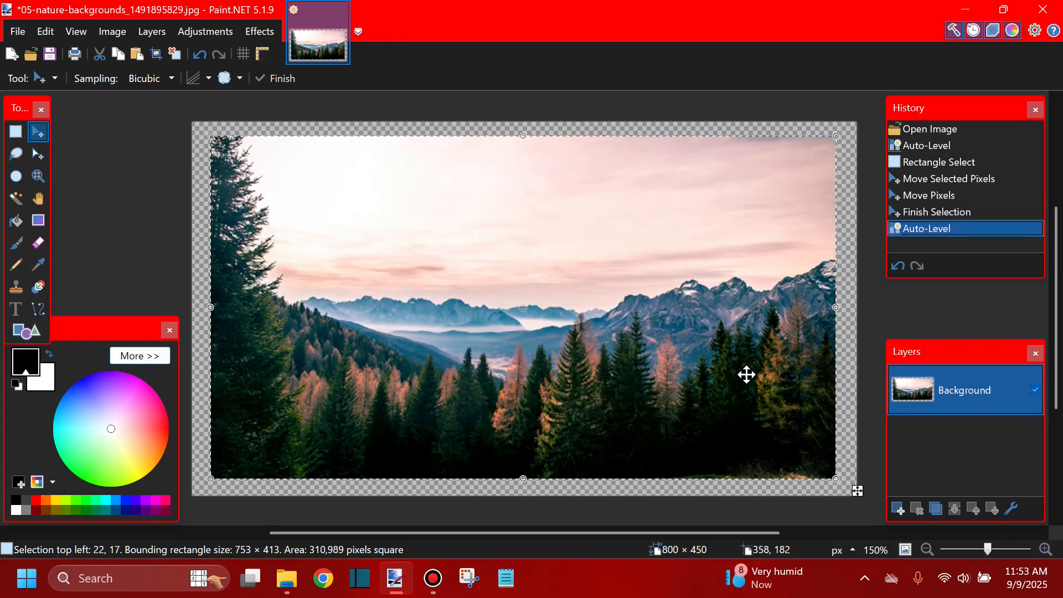
left_click(204, 31)
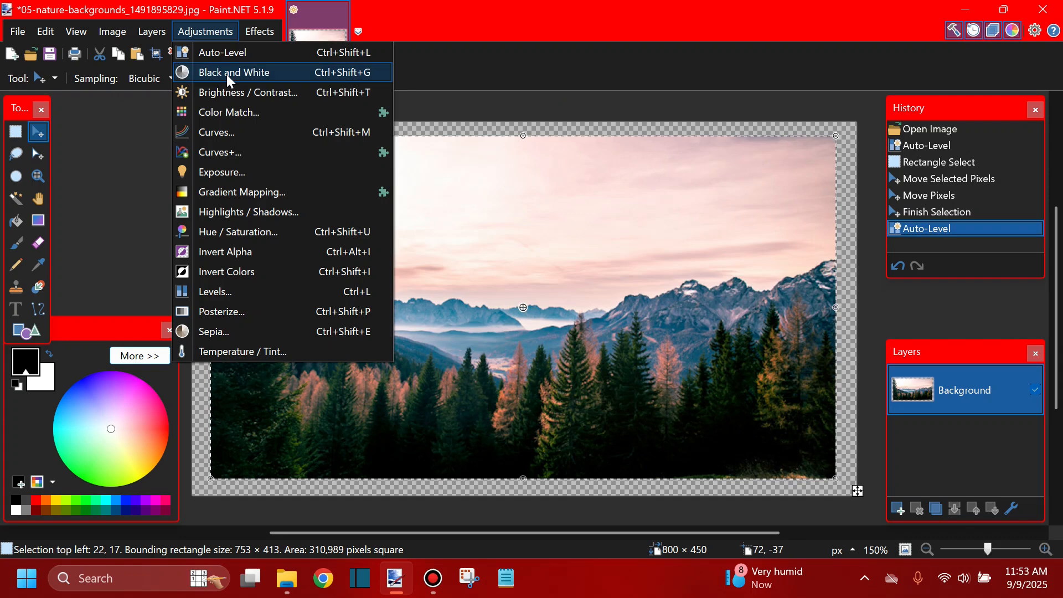
left_click(227, 74)
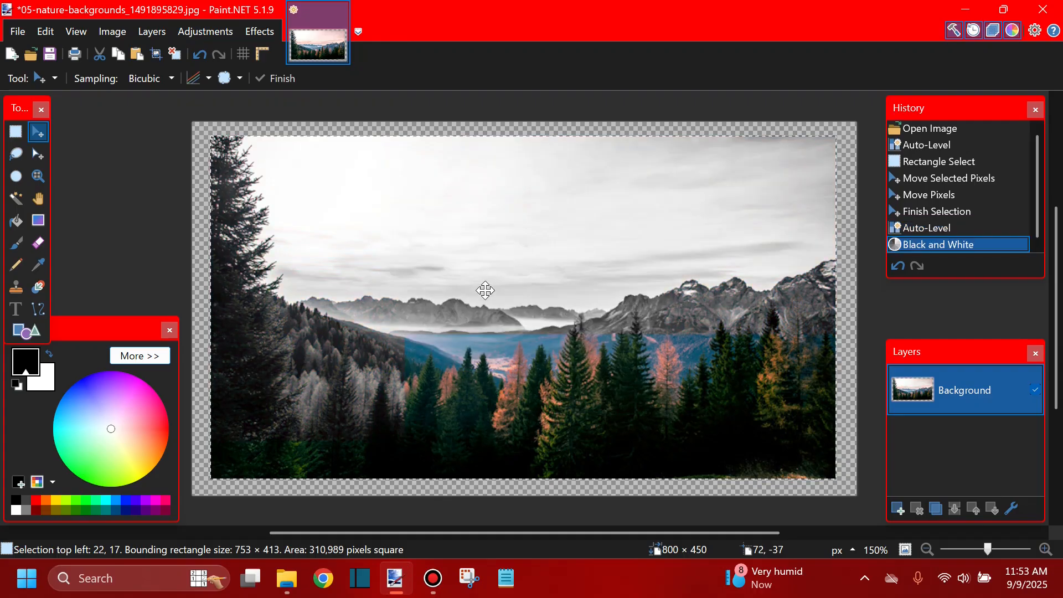
- Apply a Brightness / Contrast adjustment to the selected area with brightness -47 and contrast -68
left_click(213, 31)
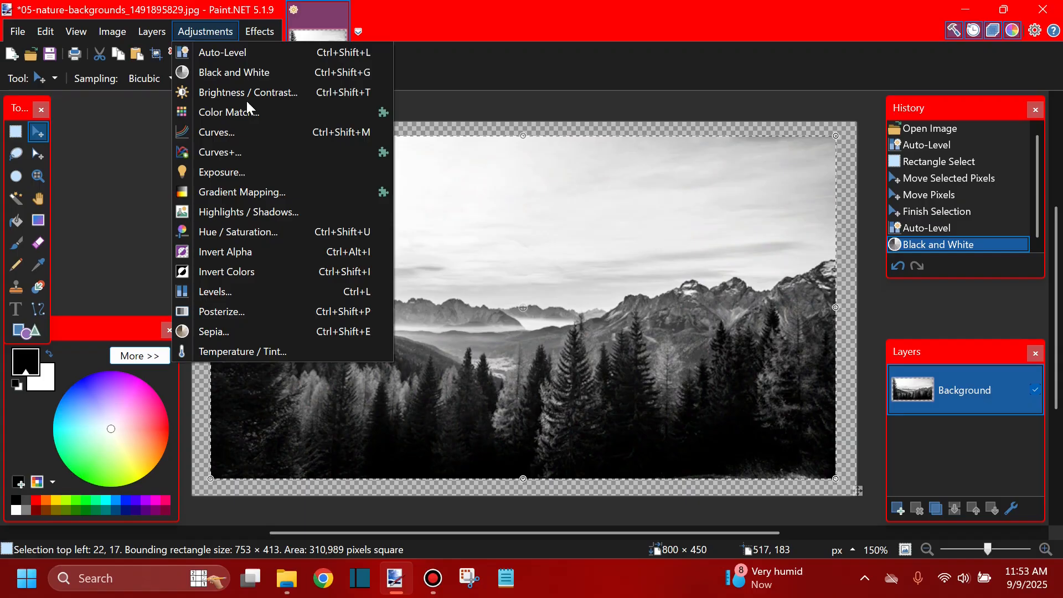
key("ctrl+shift+t")
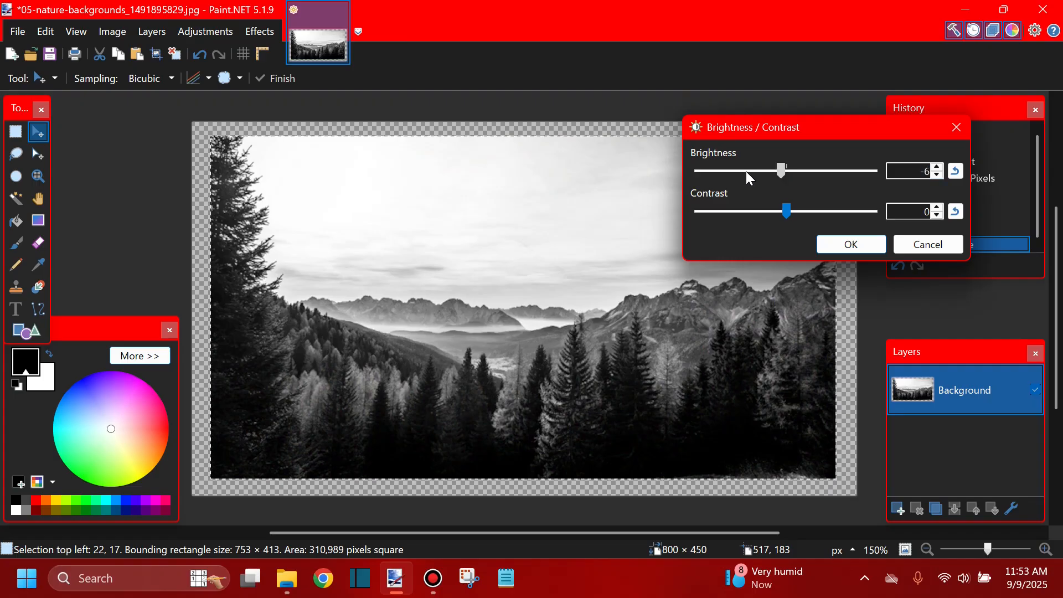
left_click(747, 171)
left_click_drag(748, 173, 745, 173)
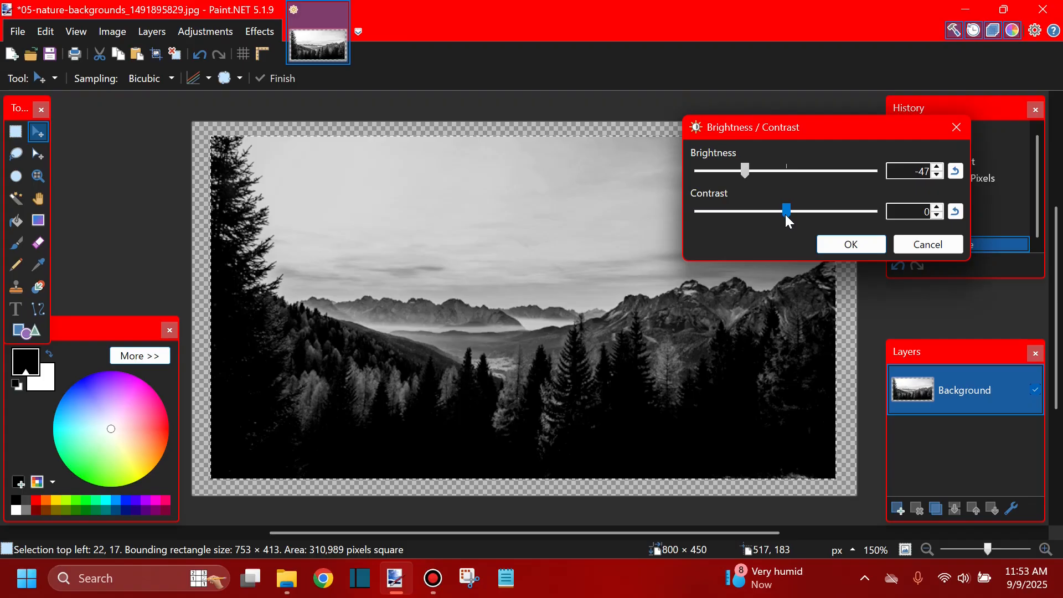
left_click(831, 212)
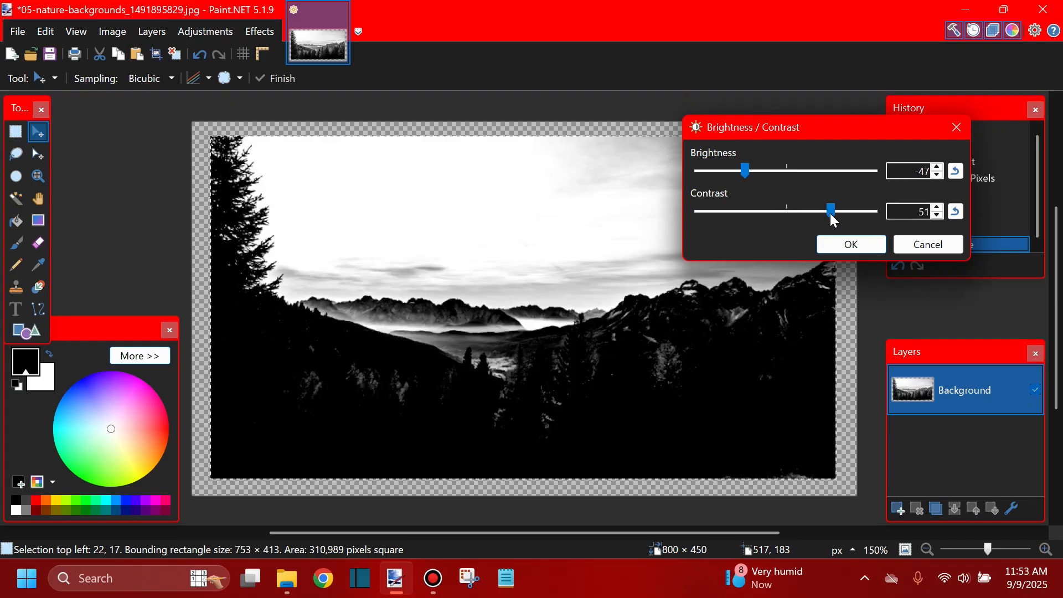
left_click_drag(831, 215, 829, 214)
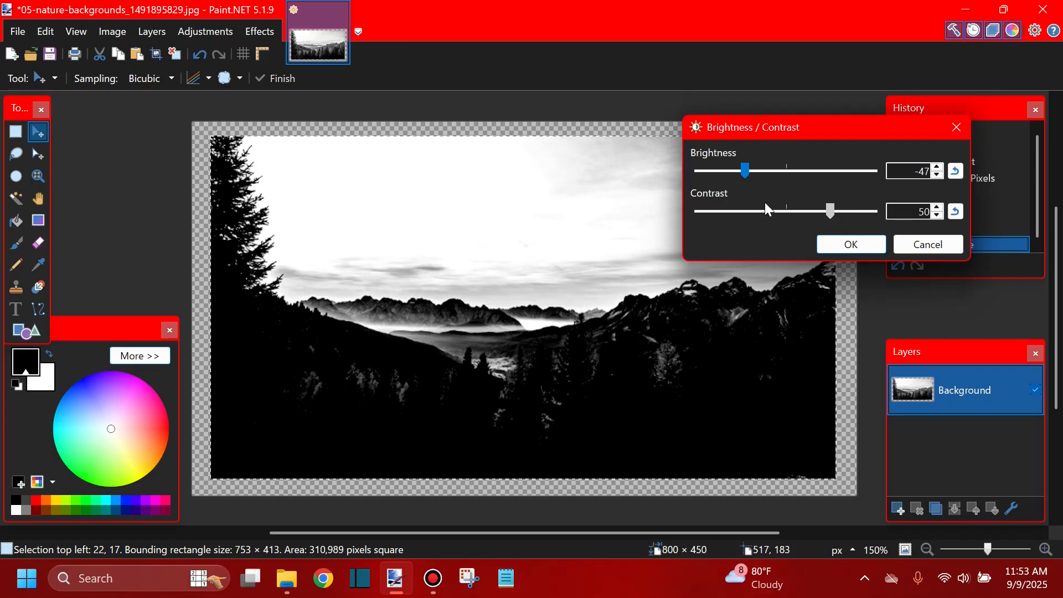
left_click_drag(765, 203, 744, 201)
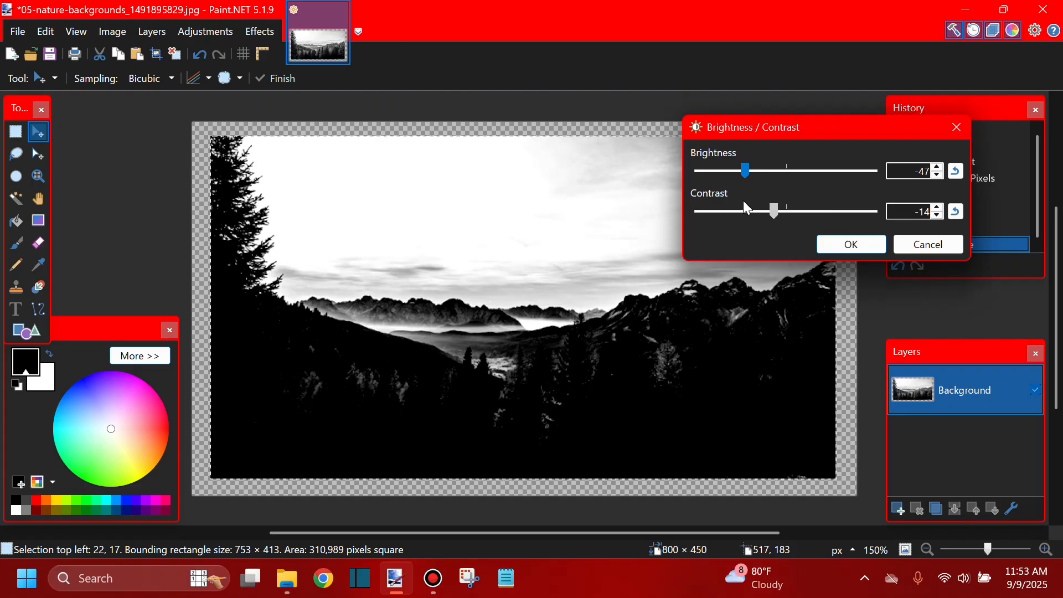
left_click(729, 202)
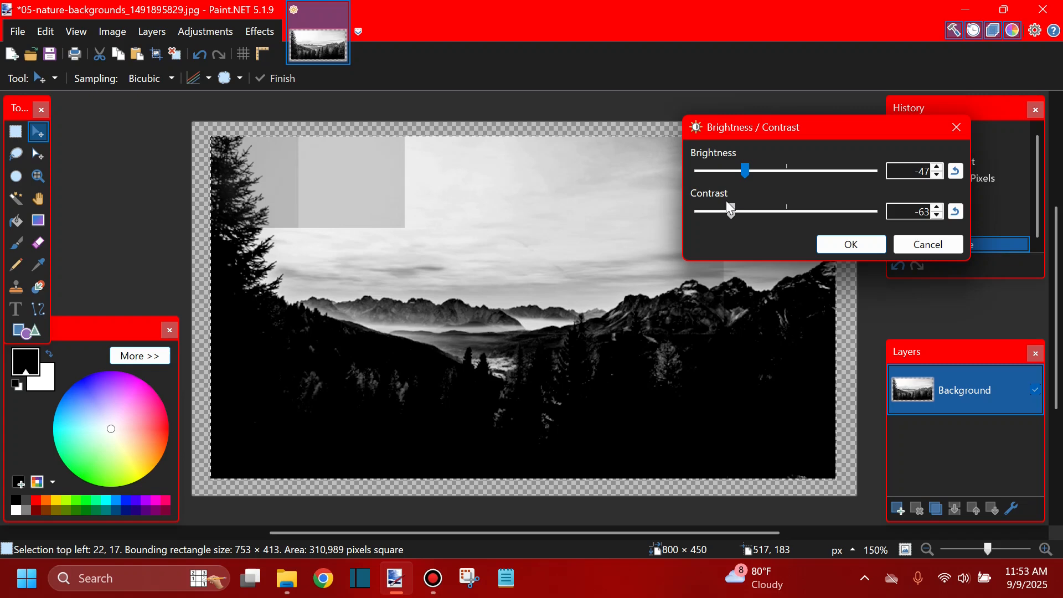
left_click(838, 249)
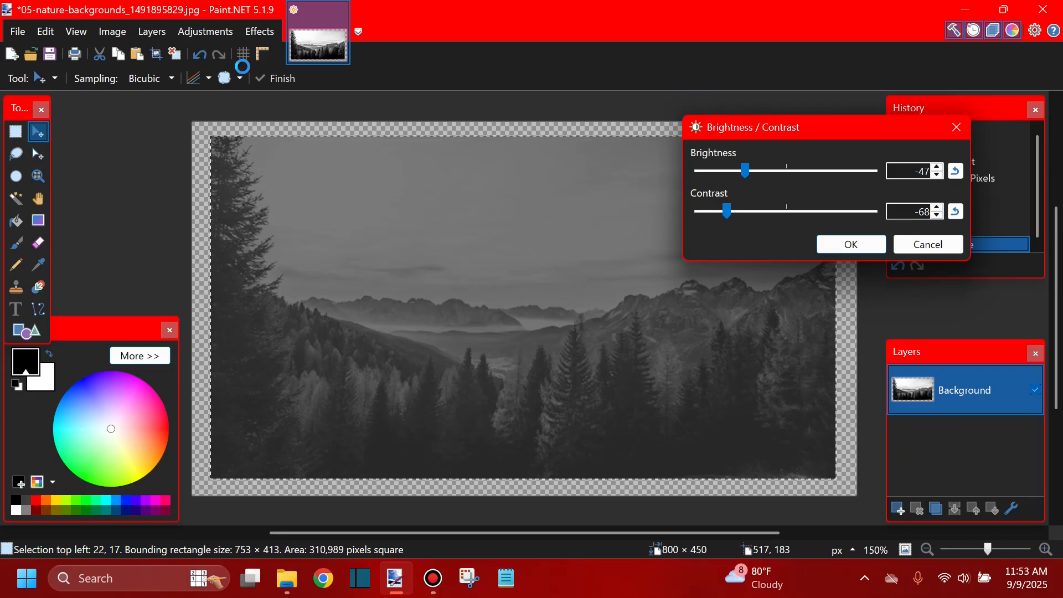
left_click(209, 31)
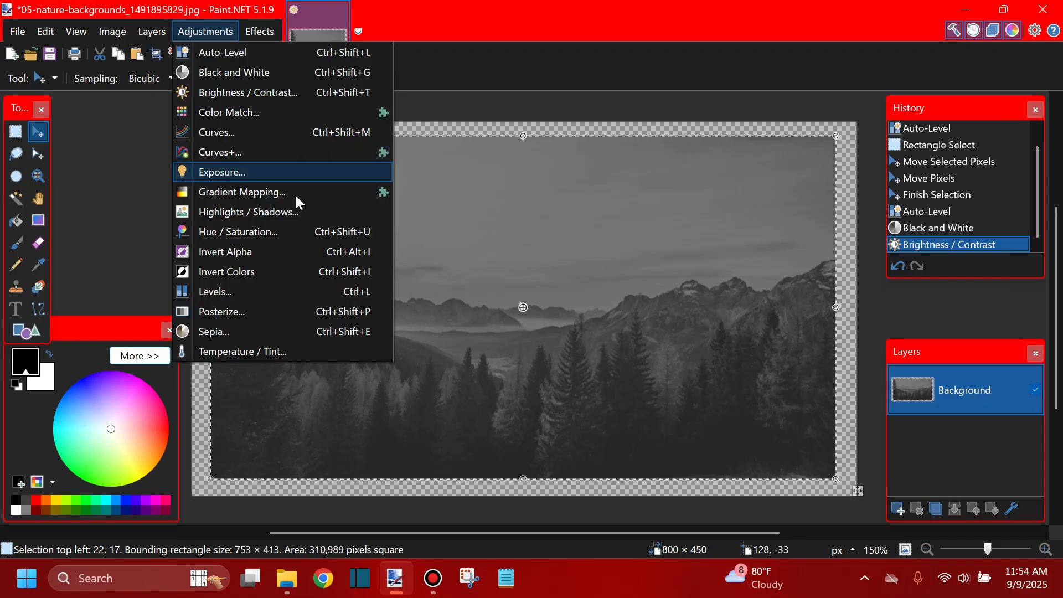
left_click(284, 233)
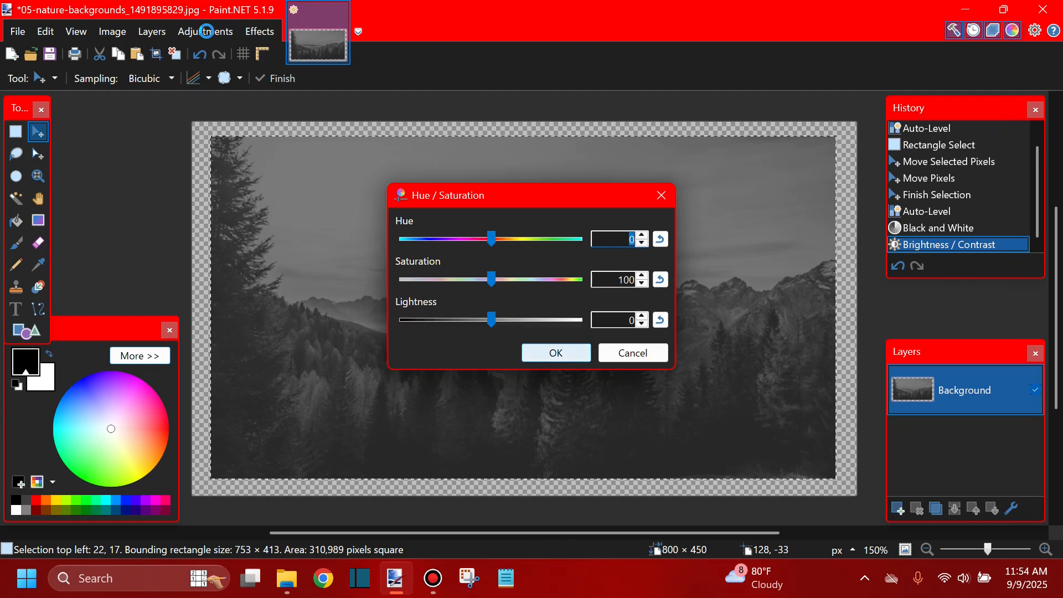
key("Escape")
- Apply the Sepia adjustment to the selected area with the intensity raised to about its maximum
left_click(206, 31)
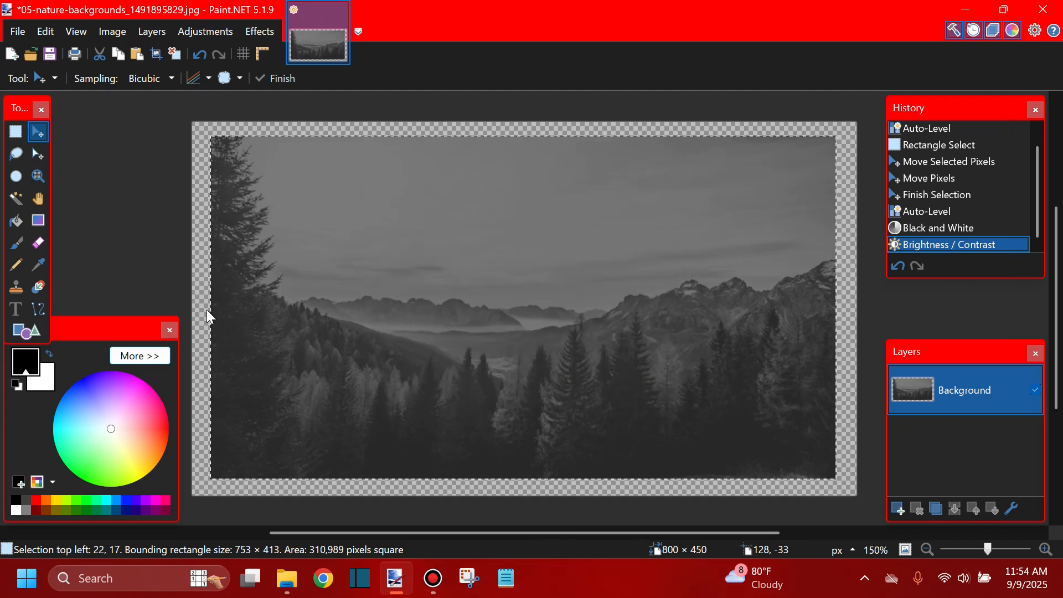
left_click(228, 332)
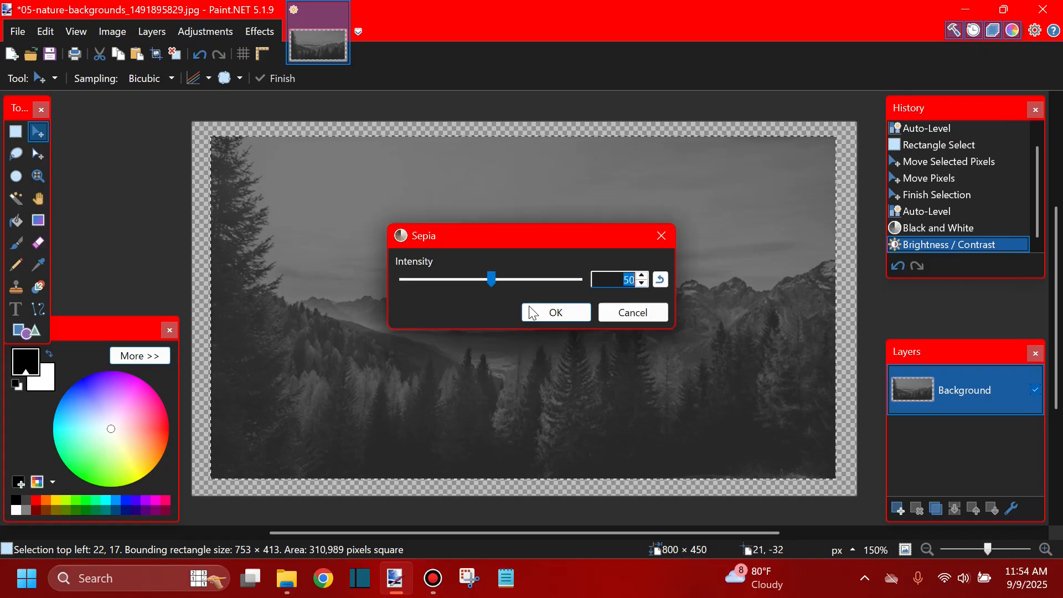
left_click_drag(518, 239, 856, 249)
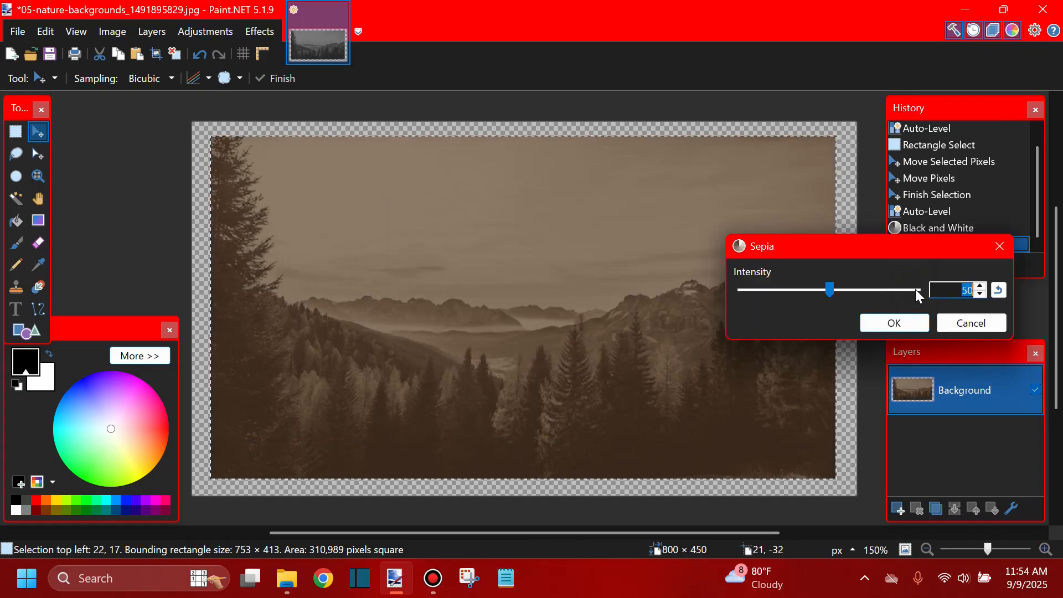
left_click(917, 290)
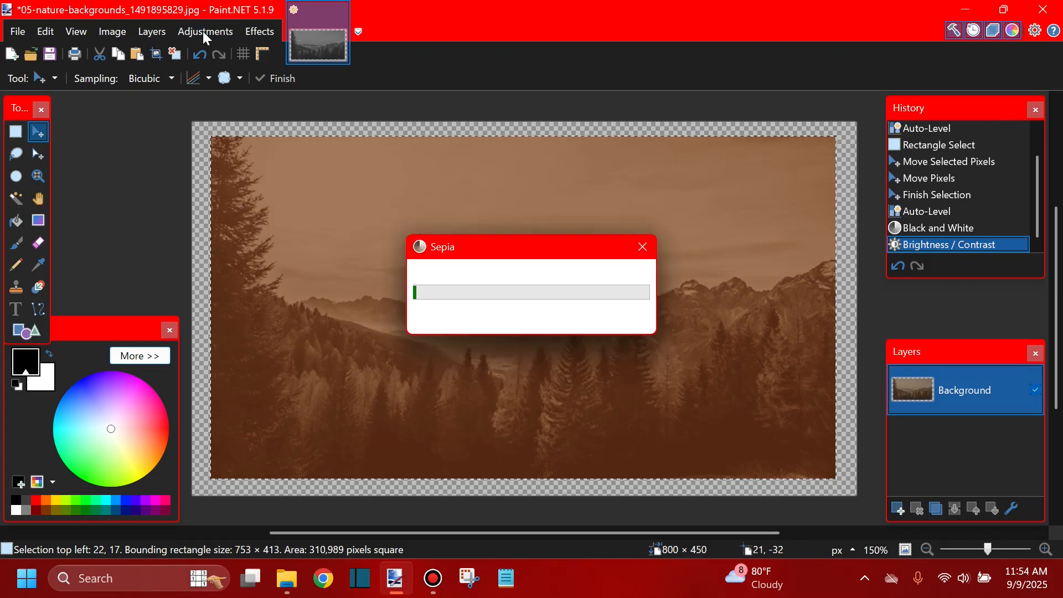
- Try temperature -100 and tint -100 in Temperature / Tint, and apply the adjustment with temperature 0 and tint 1
left_click(203, 31)
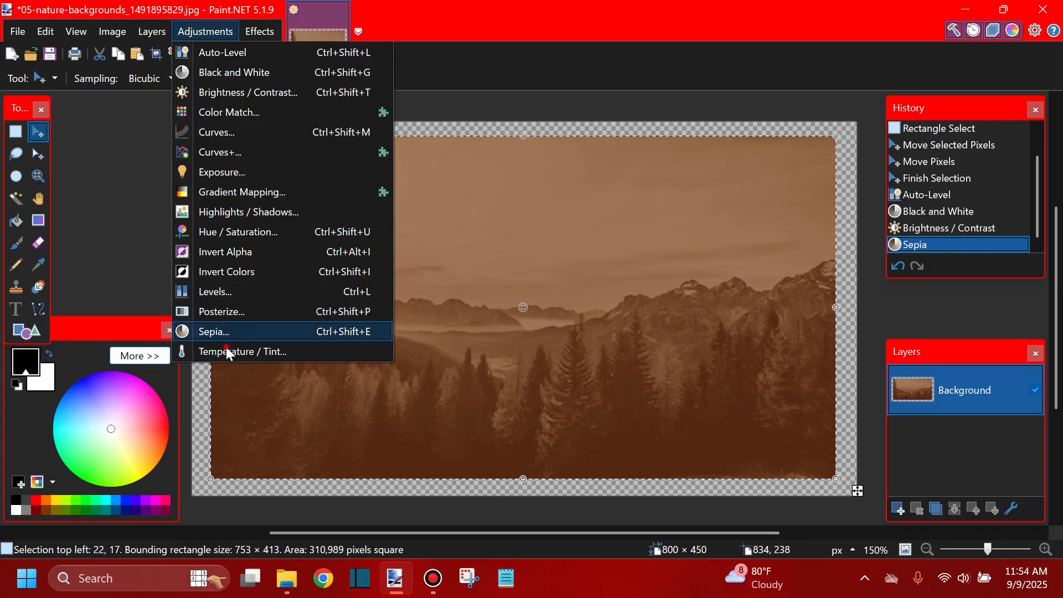
left_click(532, 264)
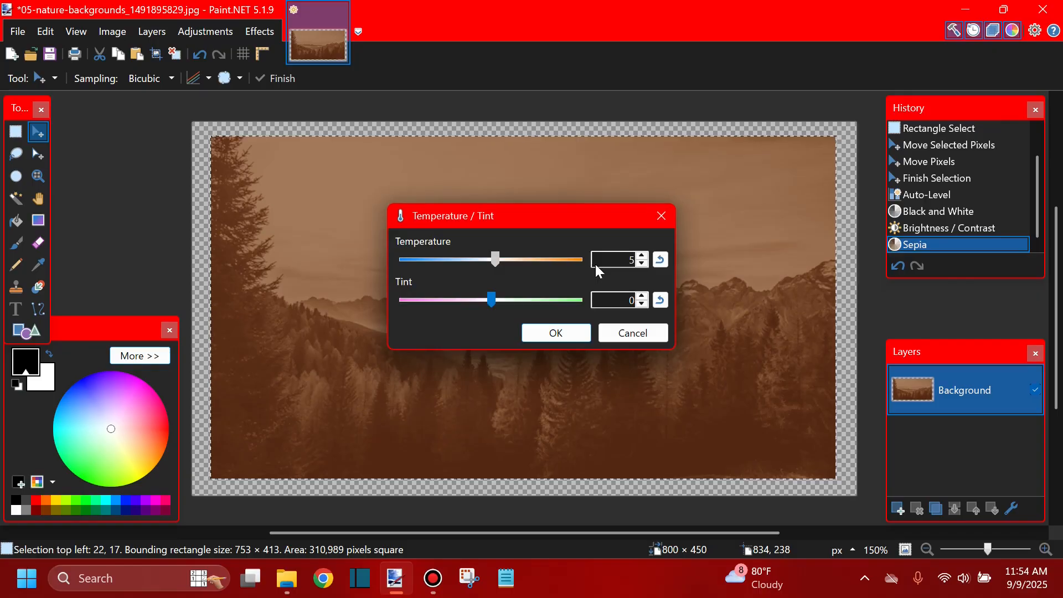
left_click_drag(596, 264, 374, 251)
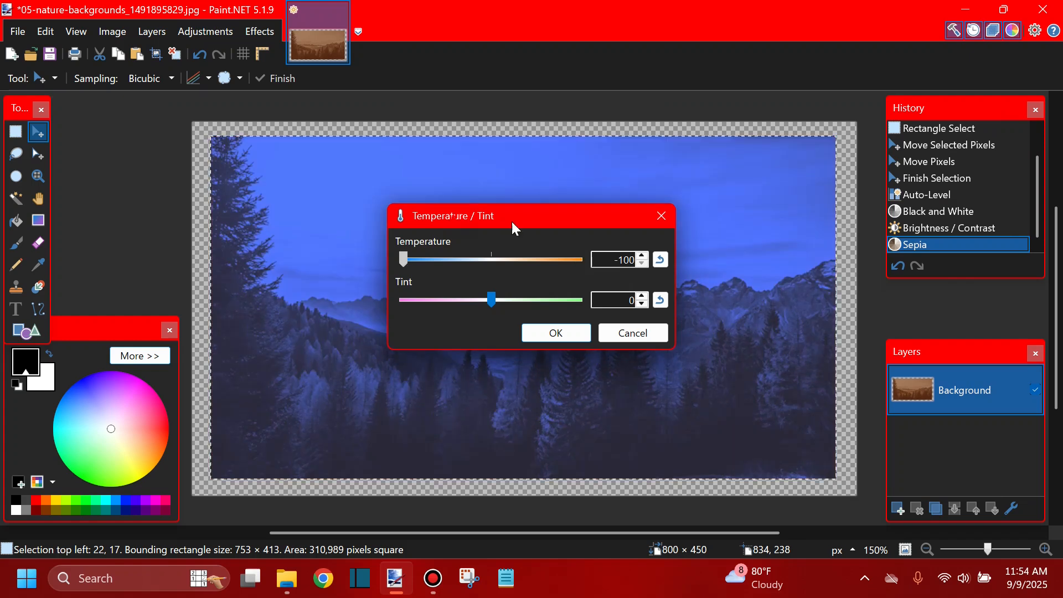
left_click_drag(515, 227, 721, 211)
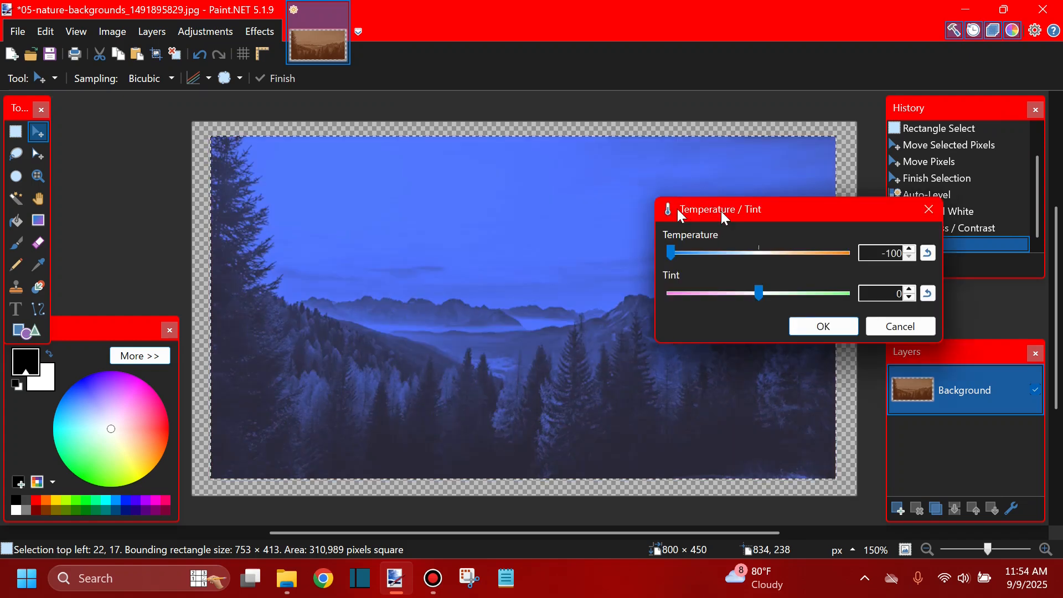
left_click(762, 255)
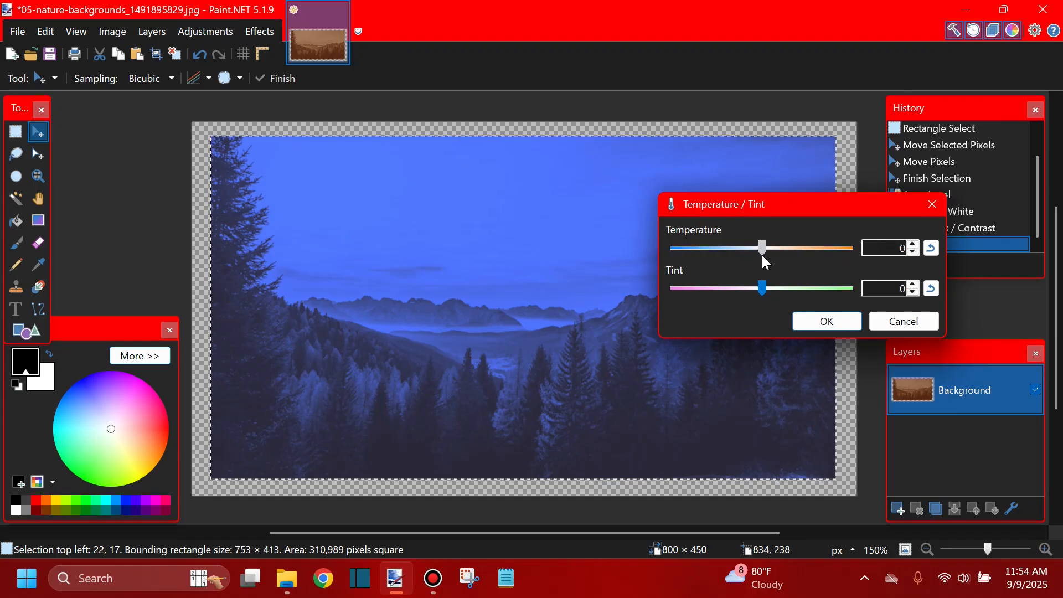
left_click_drag(683, 289, 661, 286)
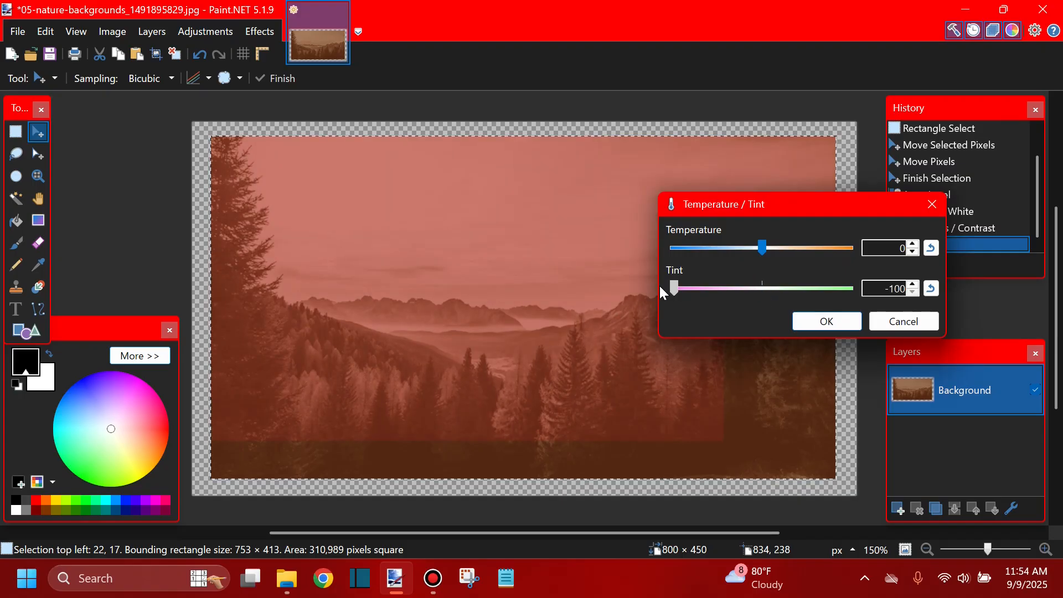
left_click_drag(661, 286, 763, 293)
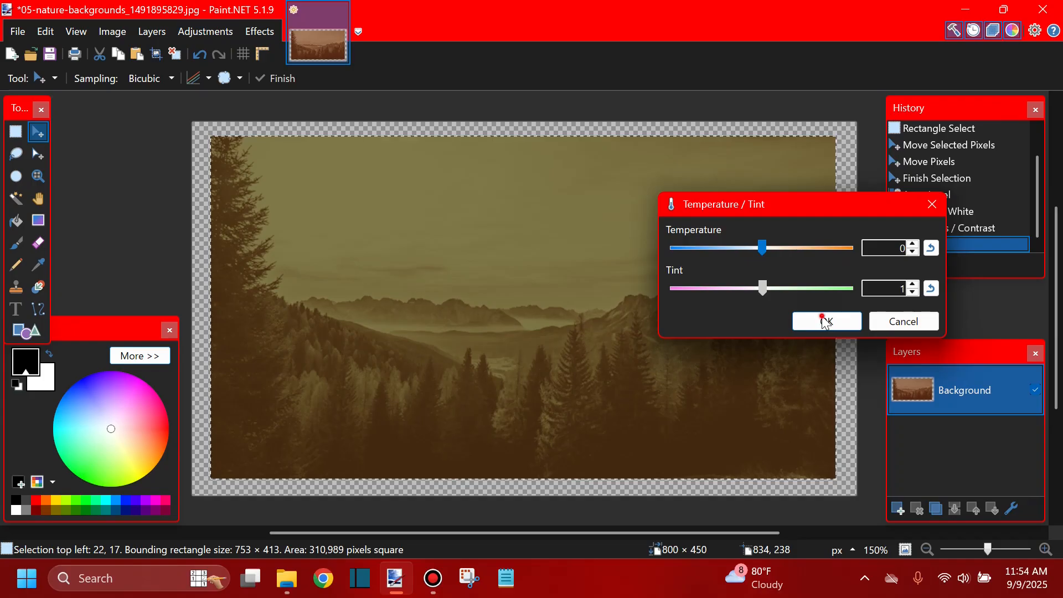
left_click(824, 320)
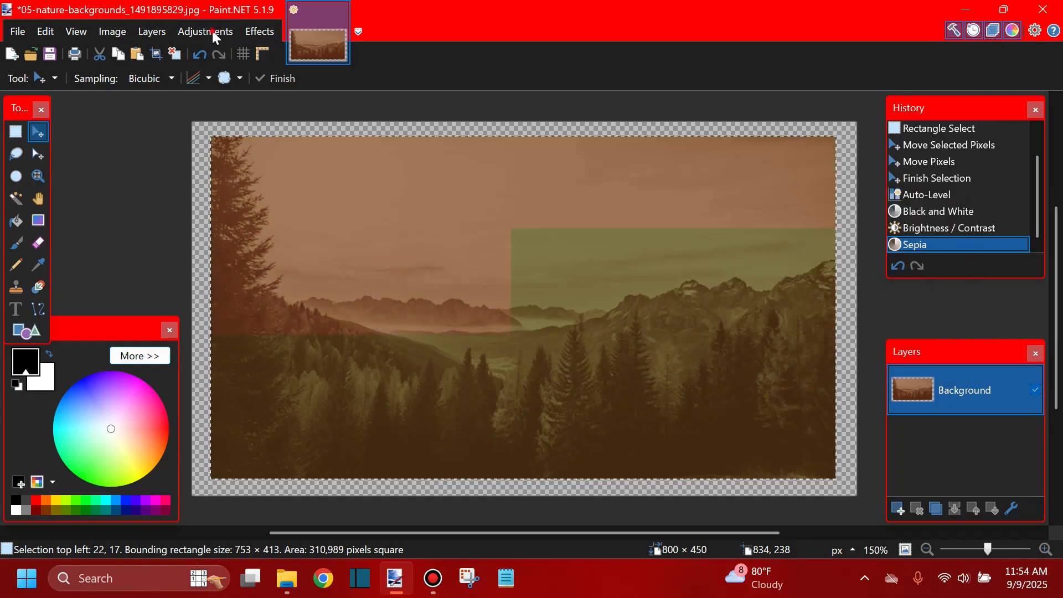
- Start a Hue / Saturation adjustment on the selected area with saturation 200 and lightness 1
left_click(212, 31)
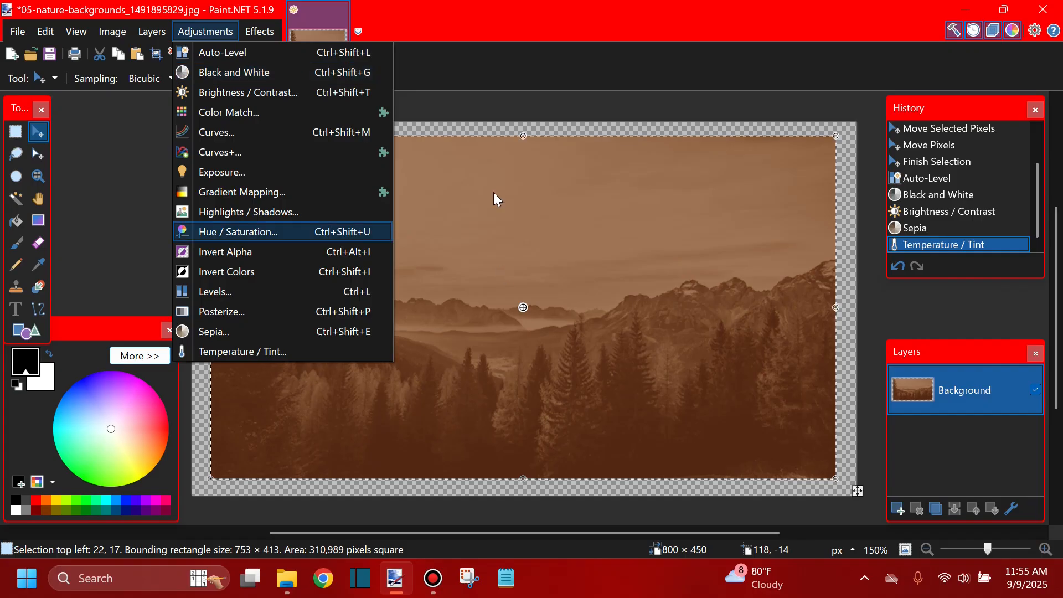
key("Return")
left_click_drag(831, 286, 920, 286)
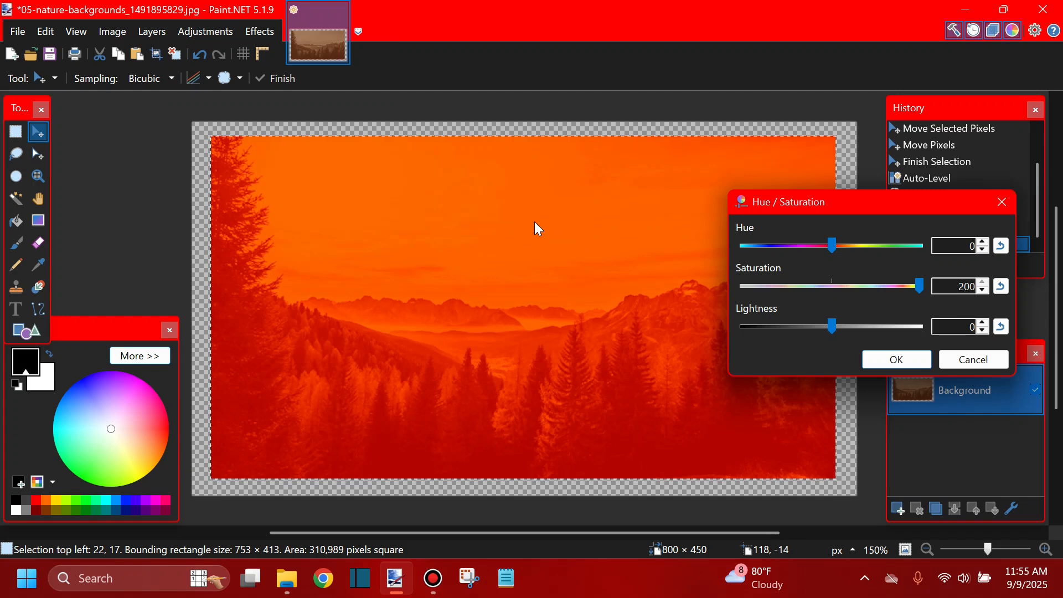
left_click_drag(832, 327, 795, 326)
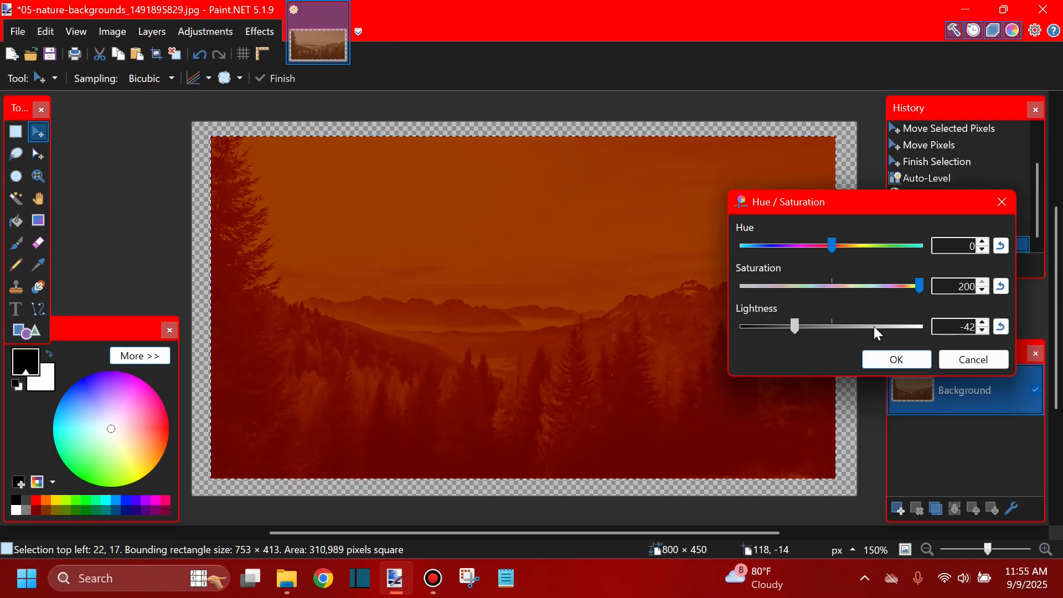
left_click(874, 327)
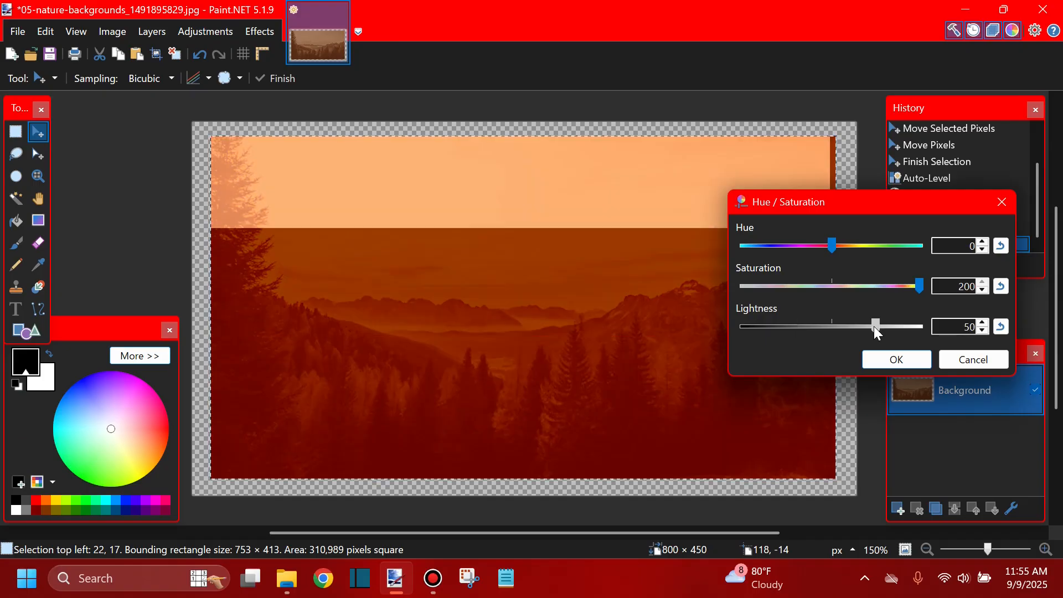
left_click(831, 325)
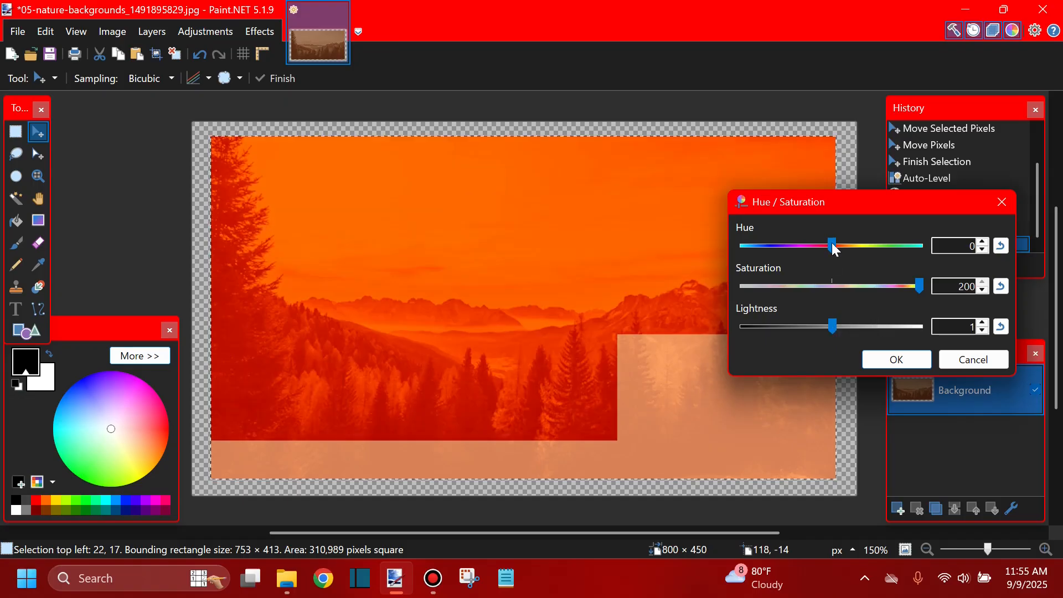
- Try hues 30, 69, 165 and -36 in Hue / Saturation, and apply the adjustment with hue -106, saturation 200 and lightness 1
left_click_drag(833, 243, 846, 244)
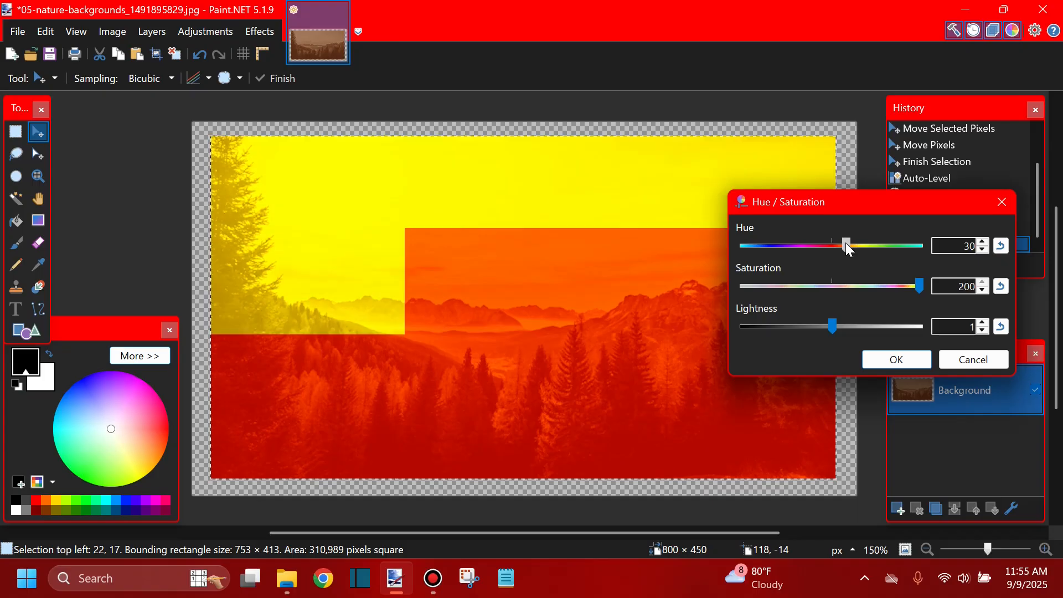
left_click_drag(847, 244, 867, 248)
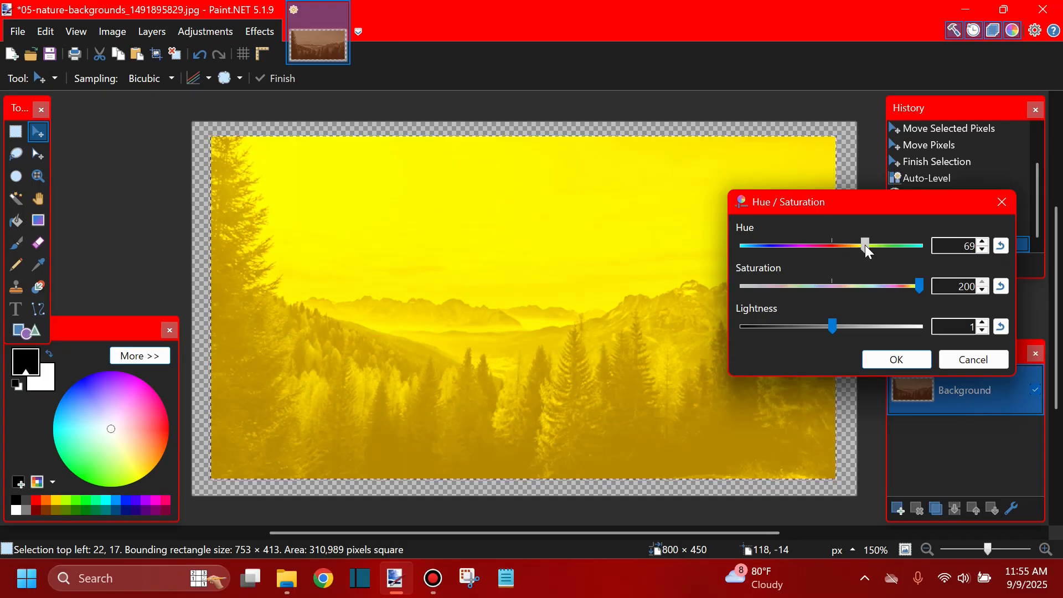
left_click_drag(867, 248, 870, 249)
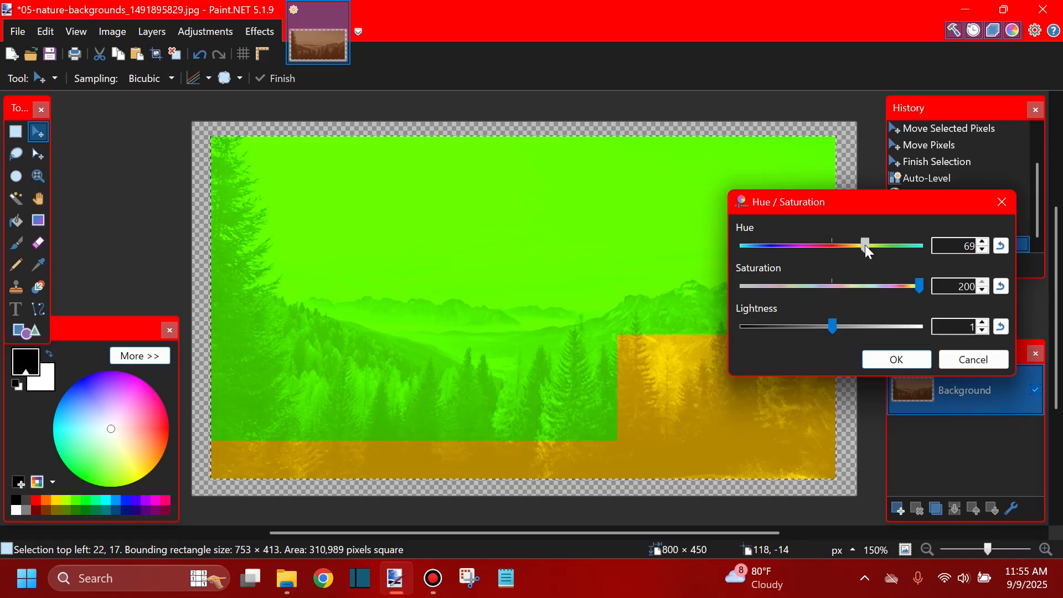
left_click(912, 249)
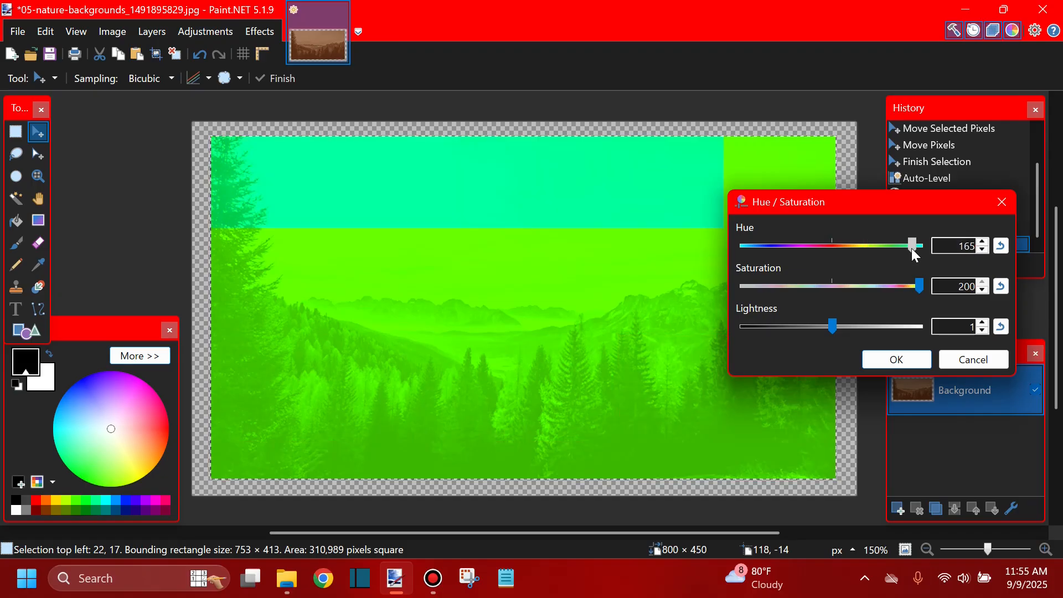
left_click(813, 247)
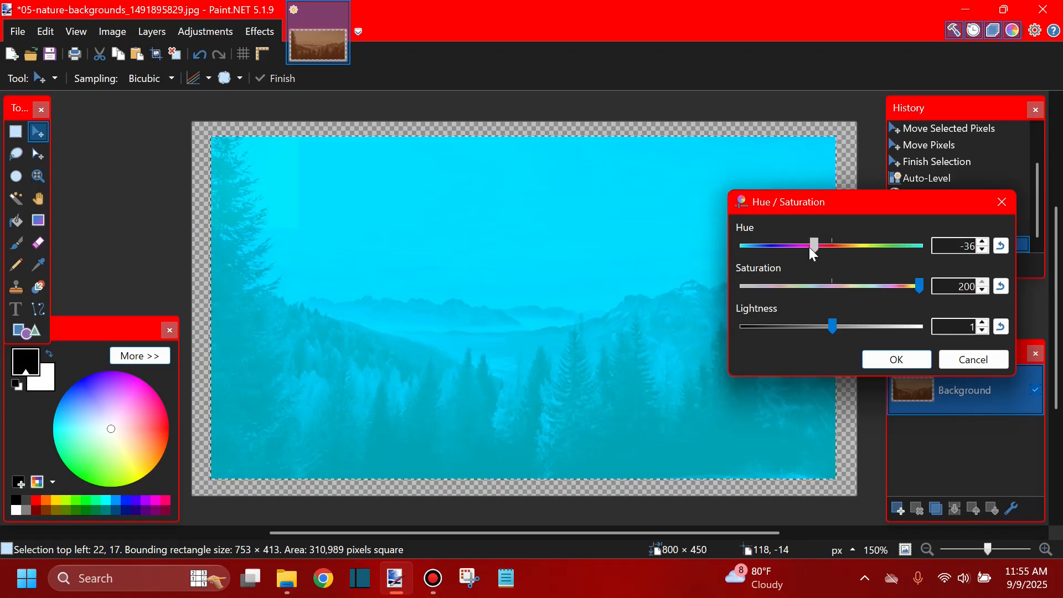
left_click_drag(810, 248, 780, 248)
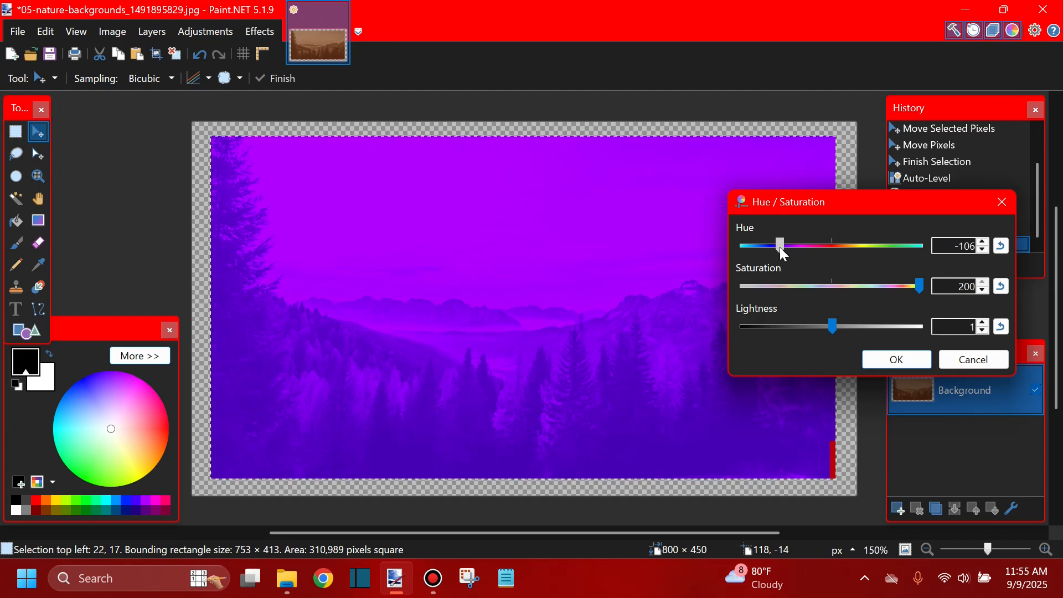
left_click(889, 360)
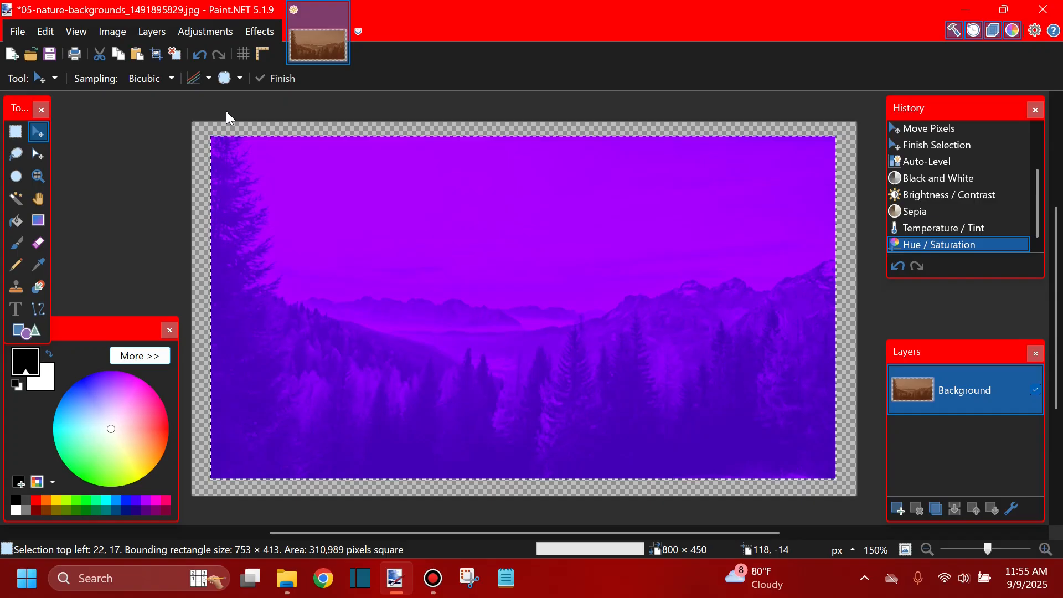
- Invert the selected area's colors and apply a Brightness / Contrast adjustment with brightness -47 and contrast 51
key("alt+a")
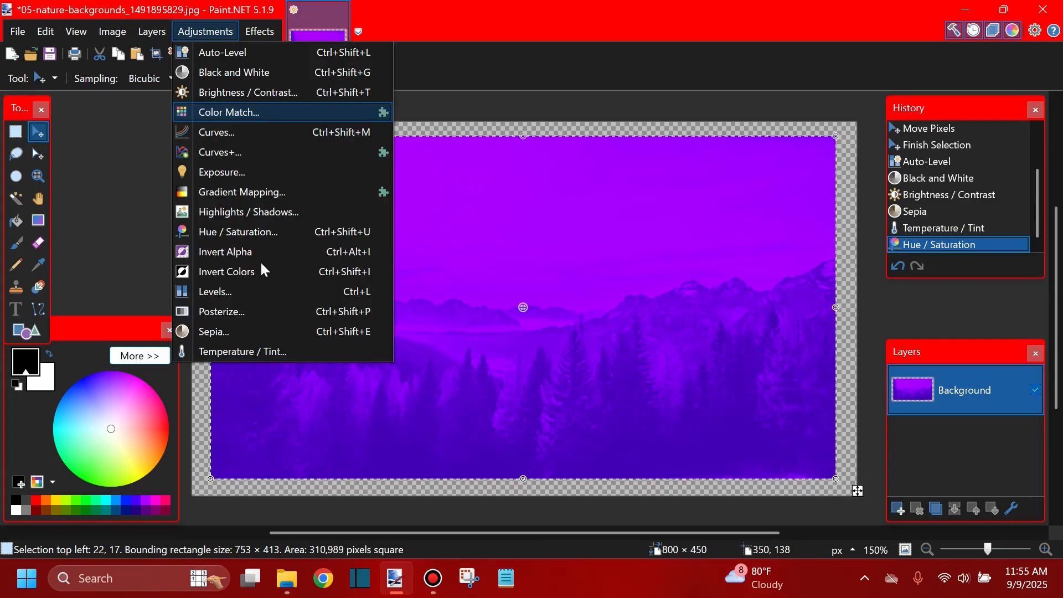
left_click(258, 268)
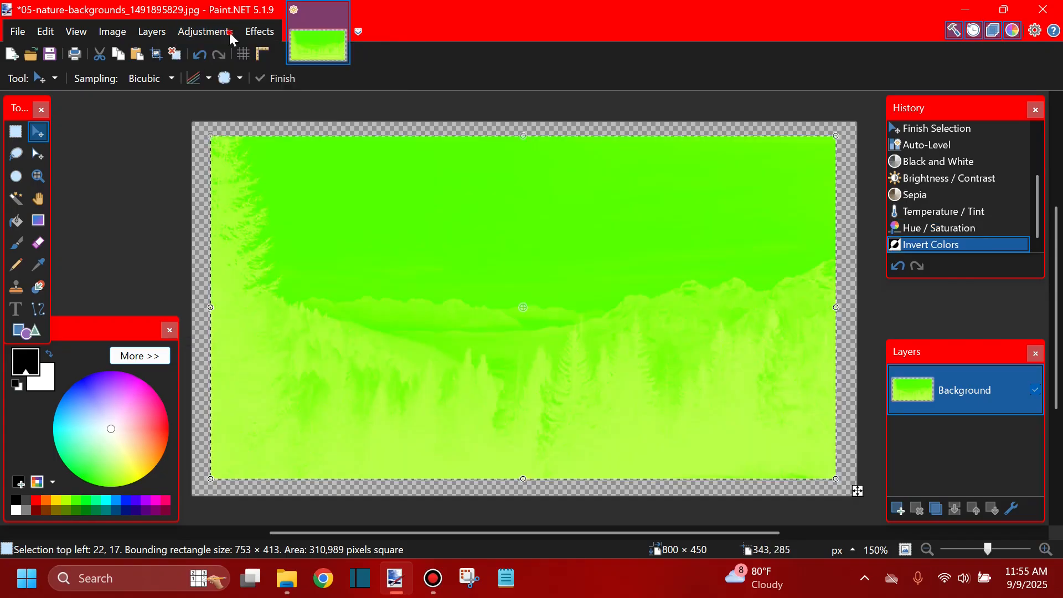
left_click(228, 31)
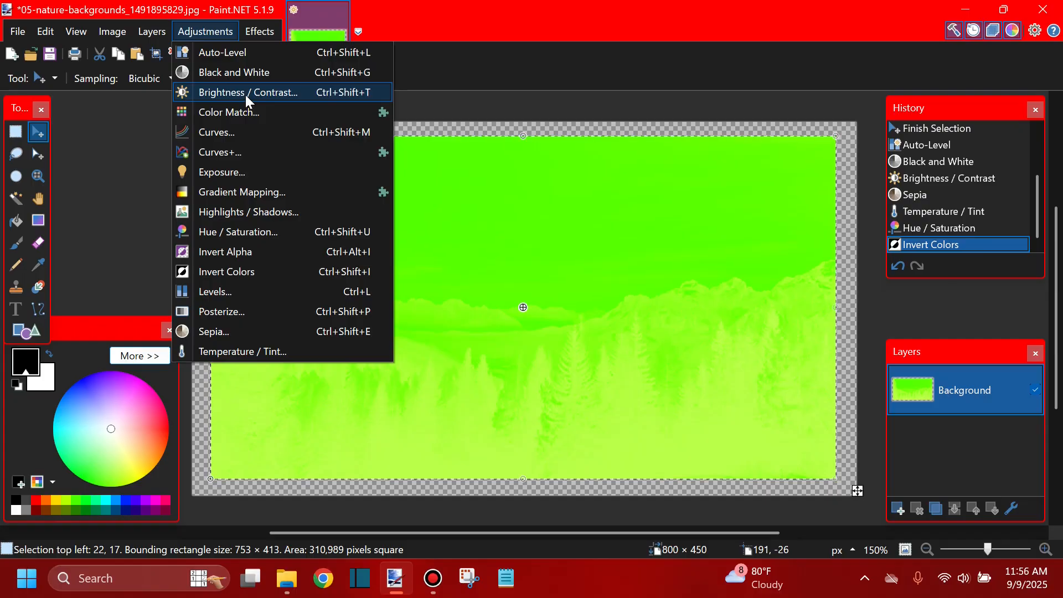
left_click(246, 95)
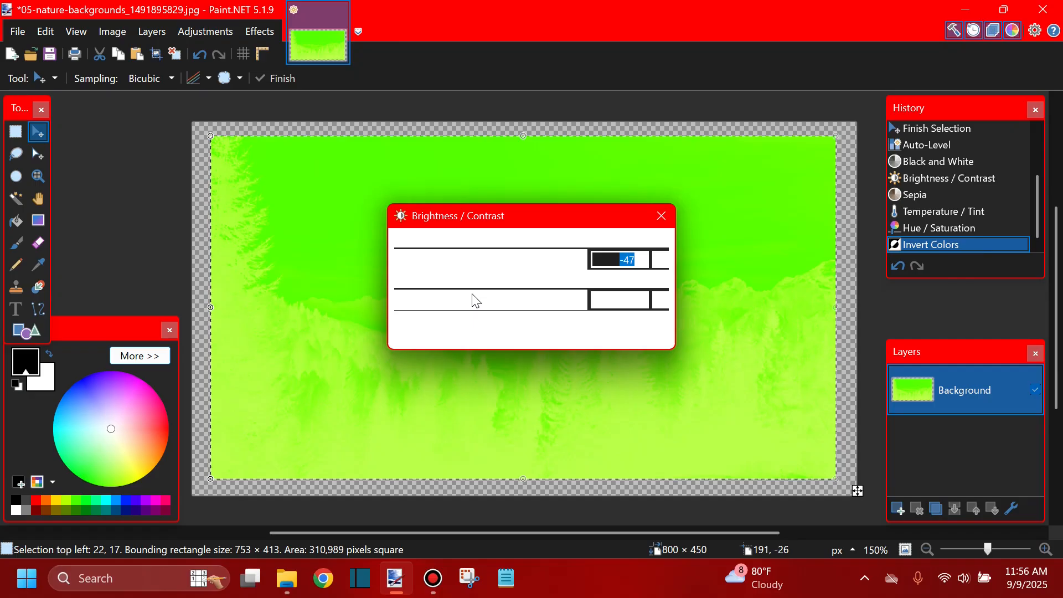
left_click_drag(466, 295, 535, 300)
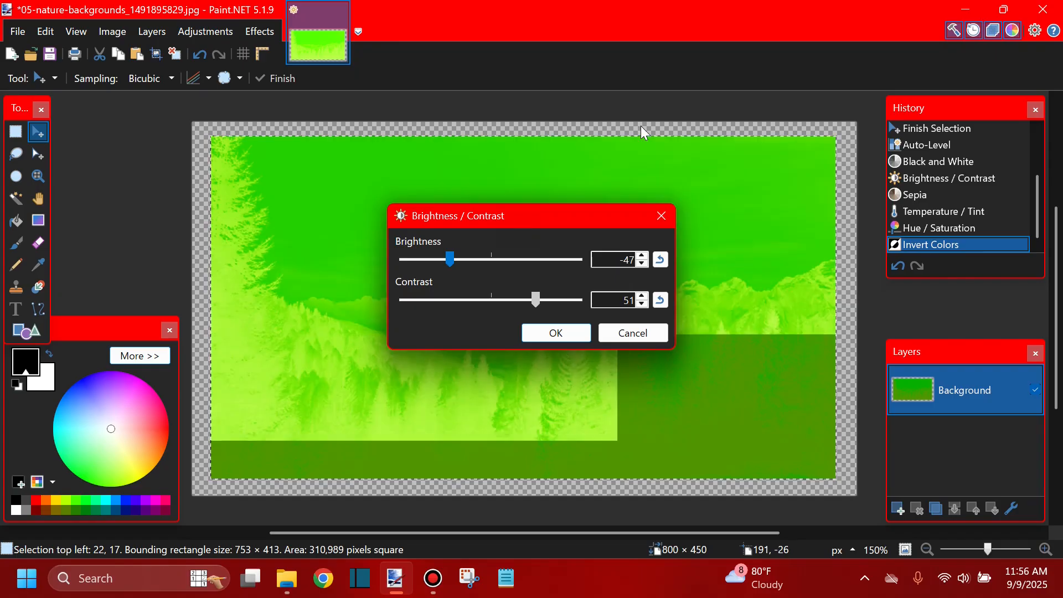
left_click_drag(518, 230, 673, 95)
left_click(691, 202)
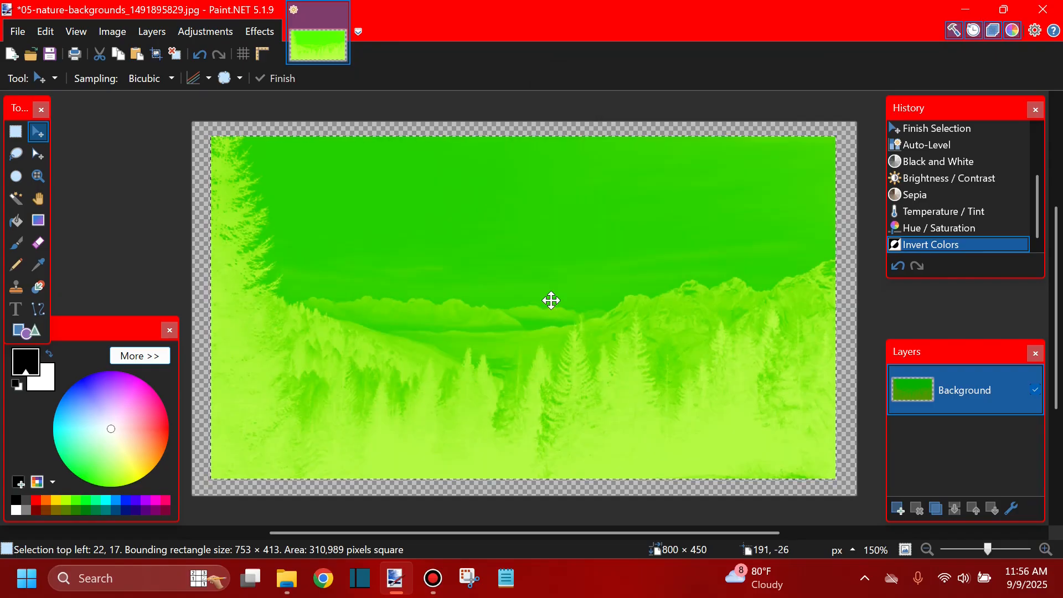